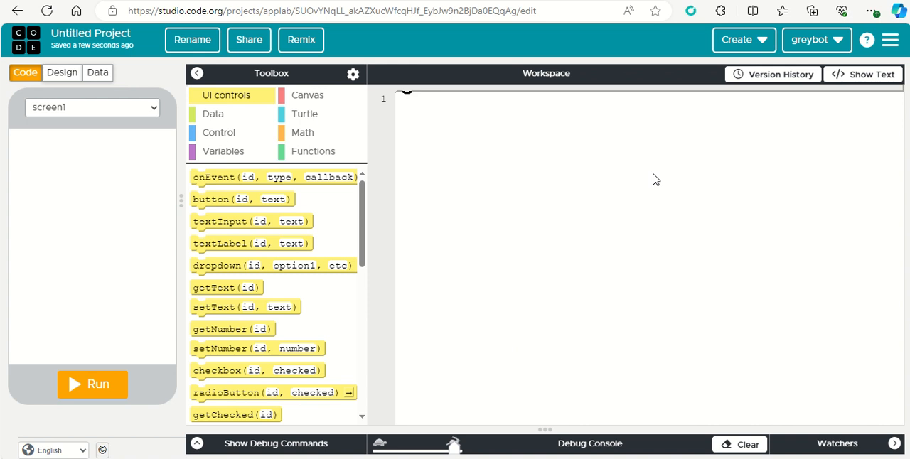
In the design view, rename the first screen's id to screen_welcome
click(64, 74)
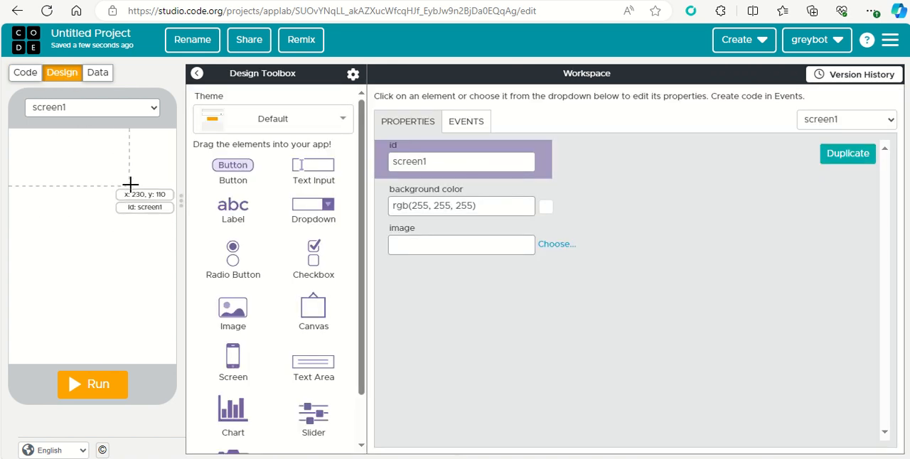
click(441, 164)
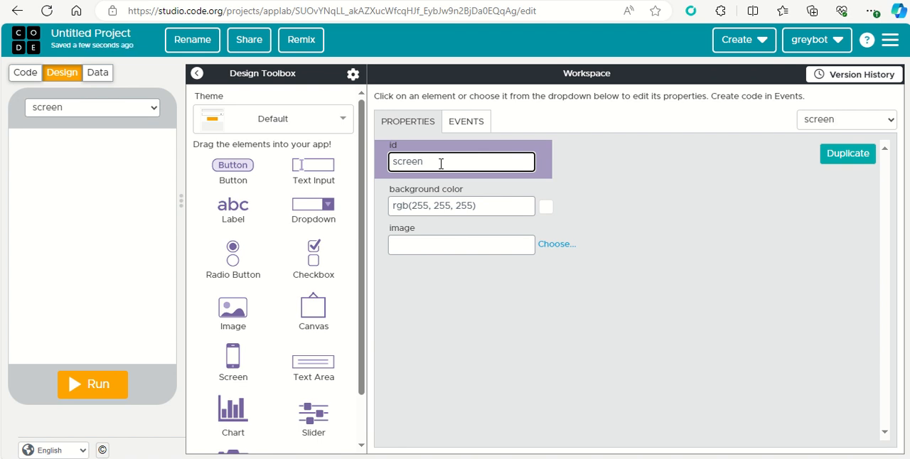
text(_welcome)
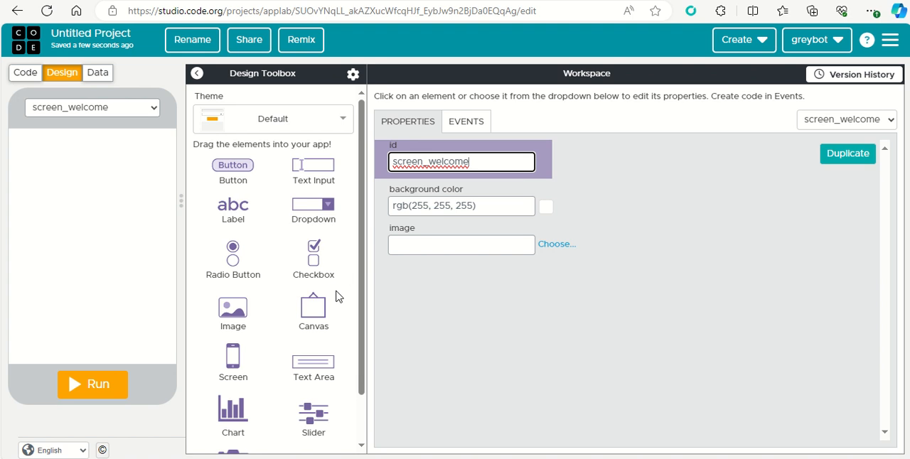
Add a text area to the upper part of the welcome screen with the text "Text based adventure game"
drag(314, 364, 79, 146)
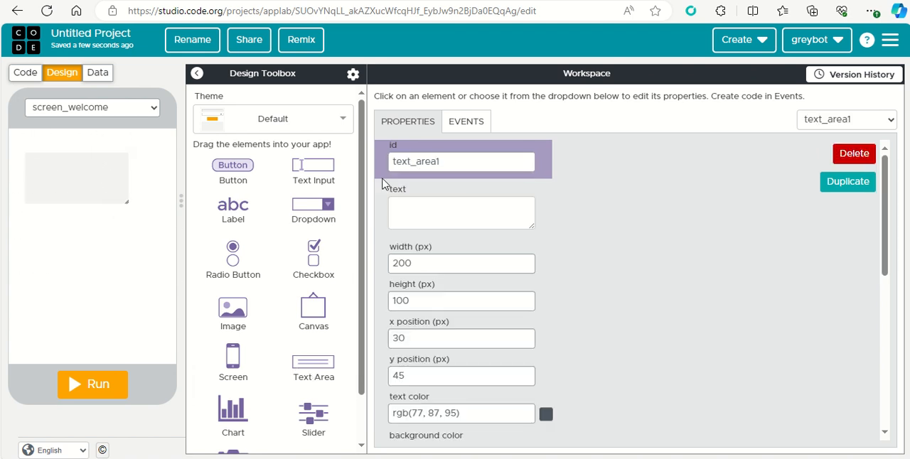
click(421, 207)
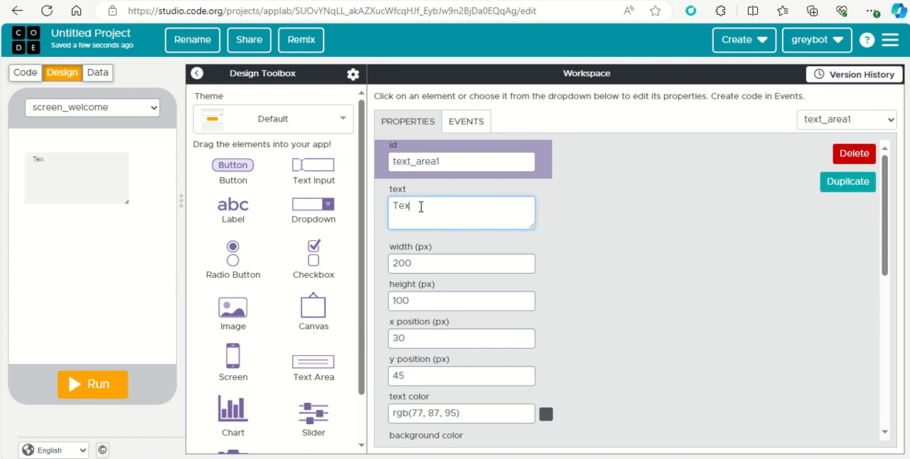
text(based aevtur)
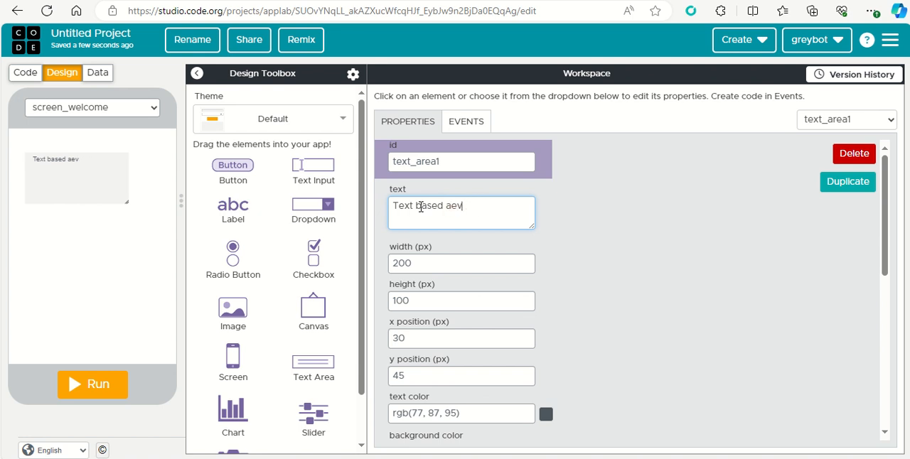
key(BackSpace)
key(BackSpace)
text(dventure game)
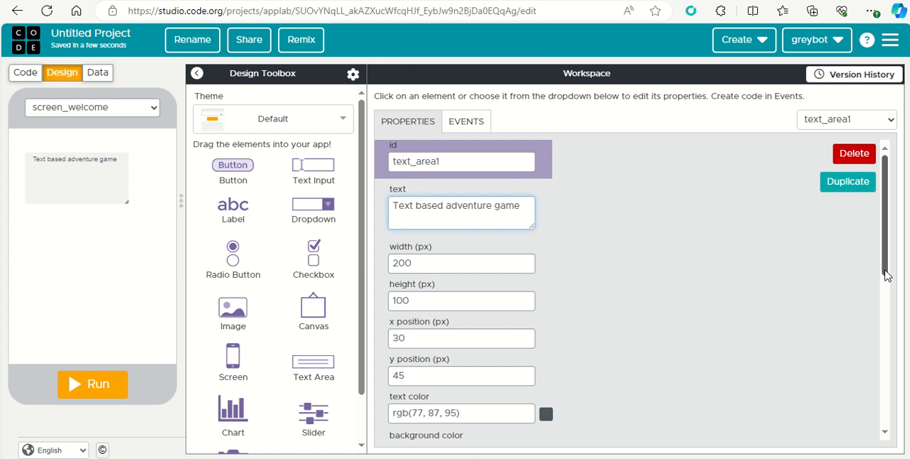
Format the title text area with a 50 px font and center alignment, enlarging the box to about 235 px high
scroll(887, 289, down, 1)
scroll(887, 289, down, 2)
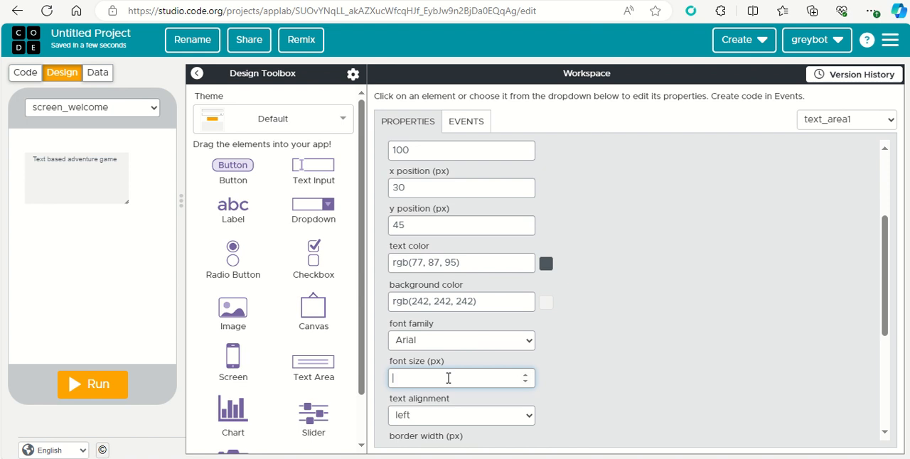
text(50)
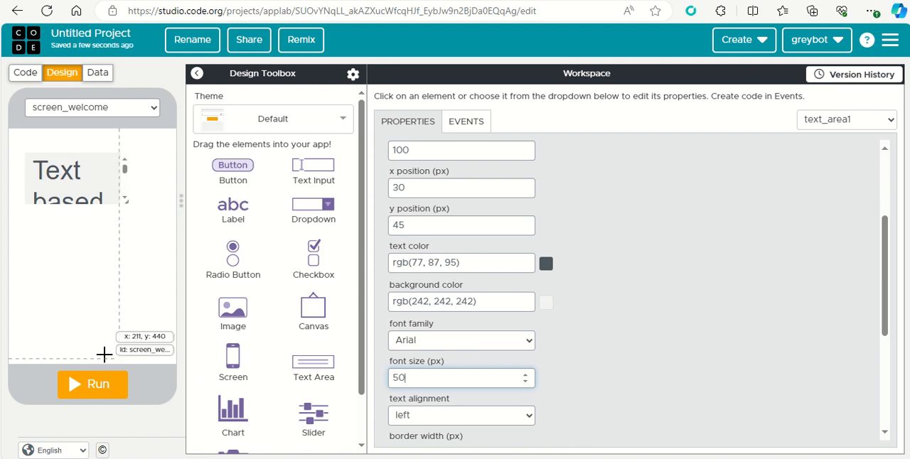
drag(126, 199, 170, 269)
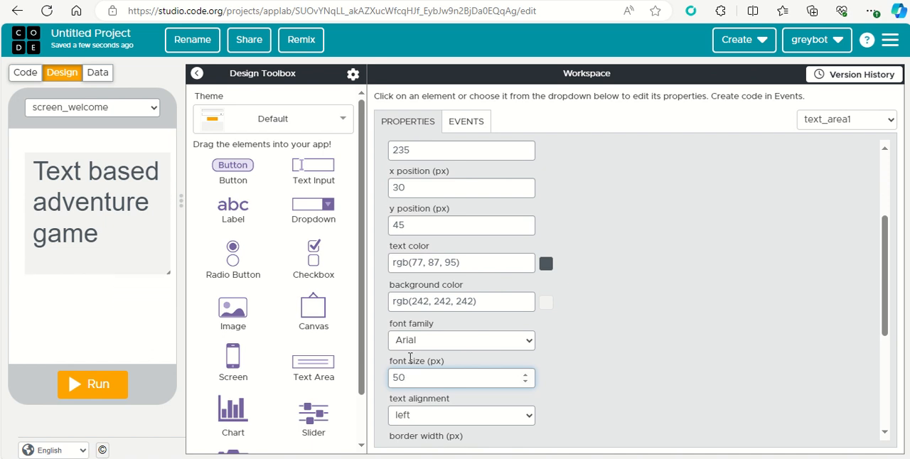
click(532, 420)
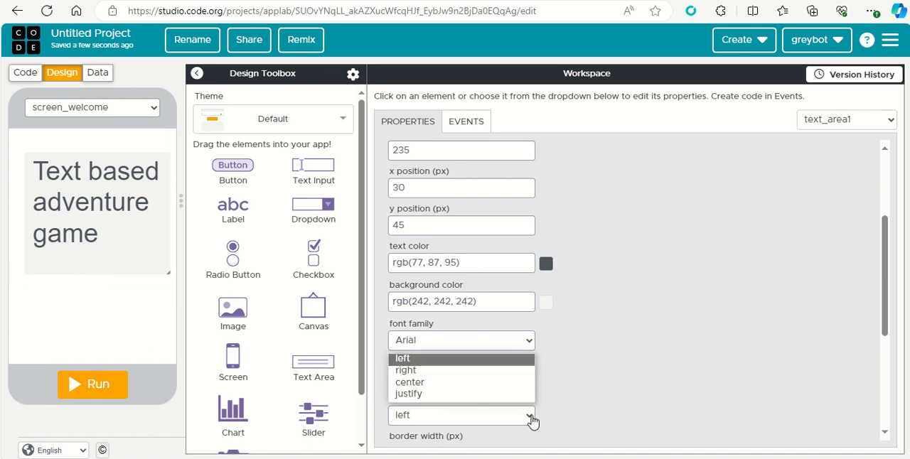
click(458, 382)
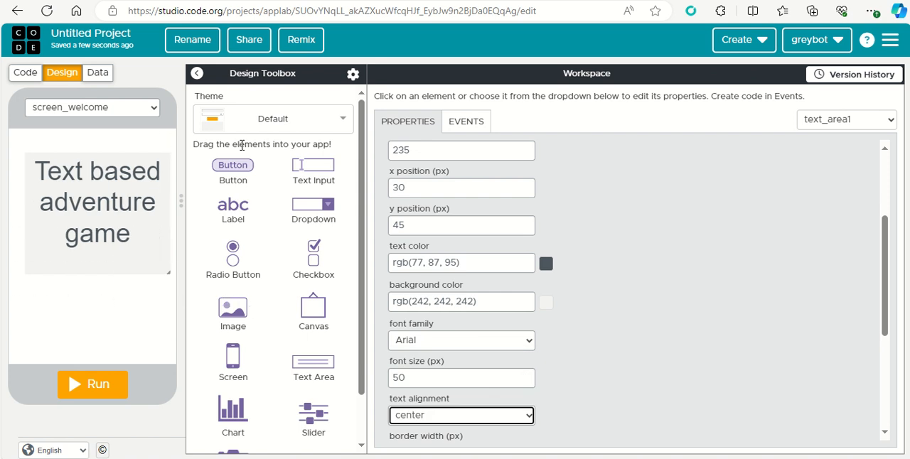
Add a button below the title at about x 100, y 340 and set its text to "Start"
drag(243, 165, 89, 321)
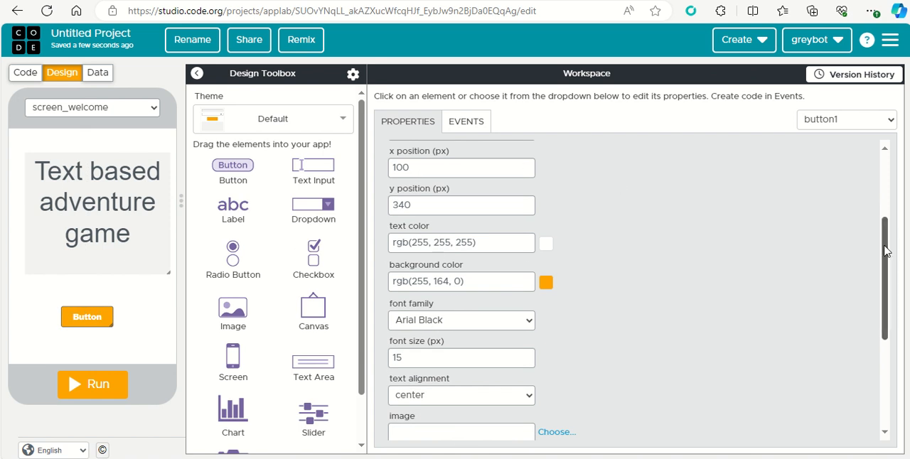
scroll(889, 246, up, 3)
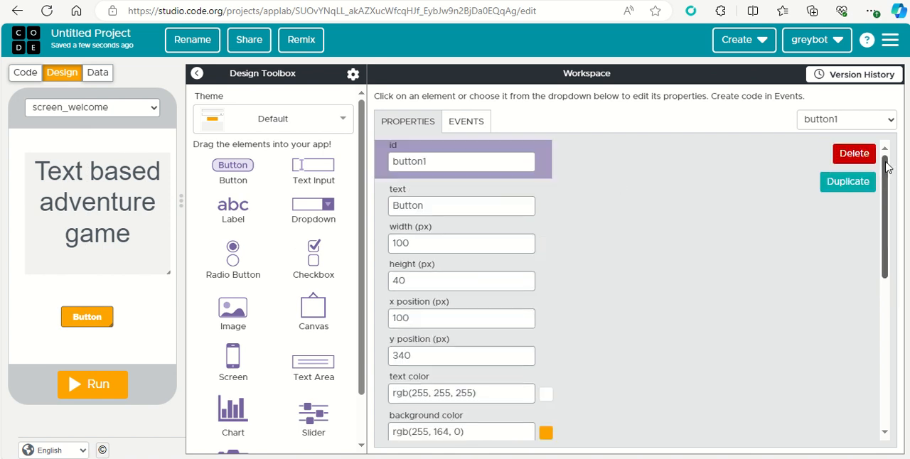
click(428, 206)
key(BackSpace)
key(BackSpace)
key(BackSpace)
key(BackSpace)
key(BackSpace)
key(BackSpace)
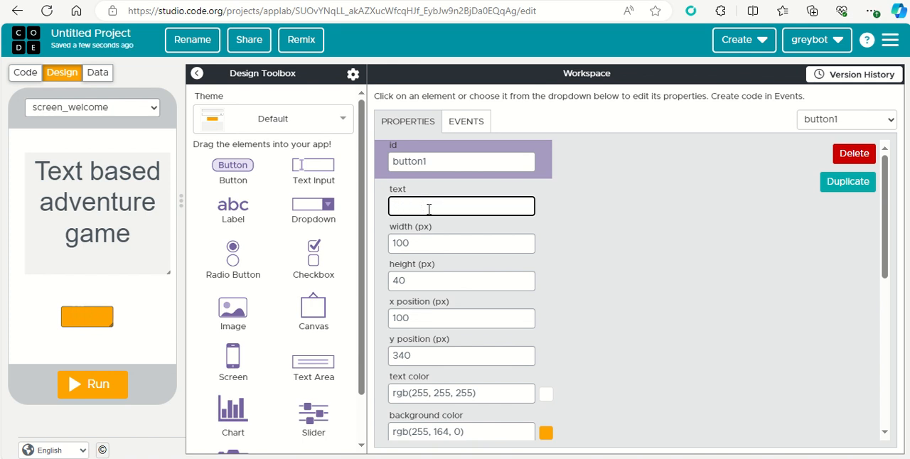
text(Start)
click(618, 272)
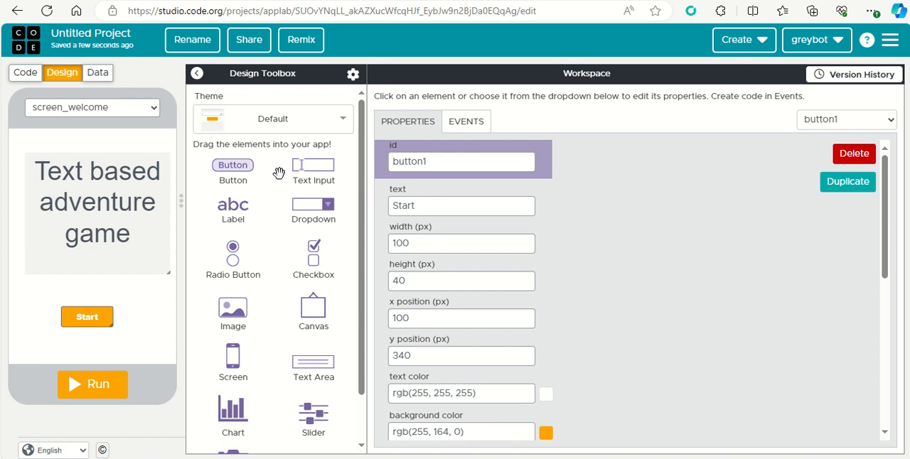
Create a new screen and set its id to screen_forest
click(155, 111)
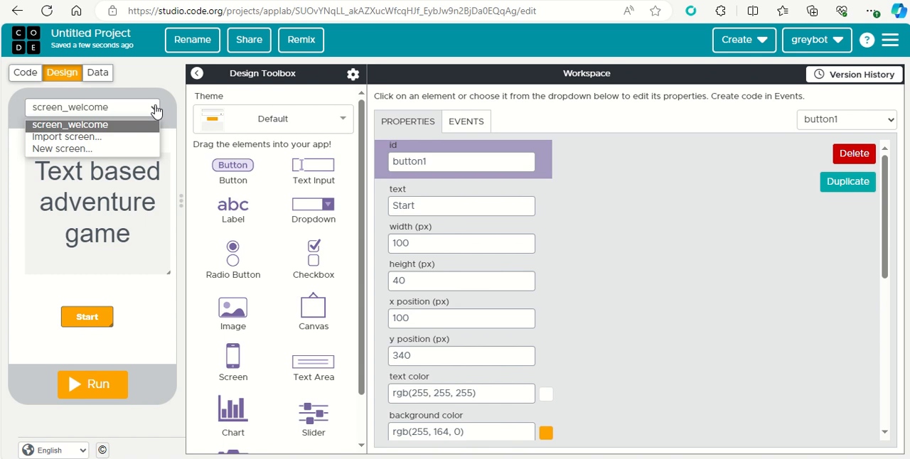
click(129, 149)
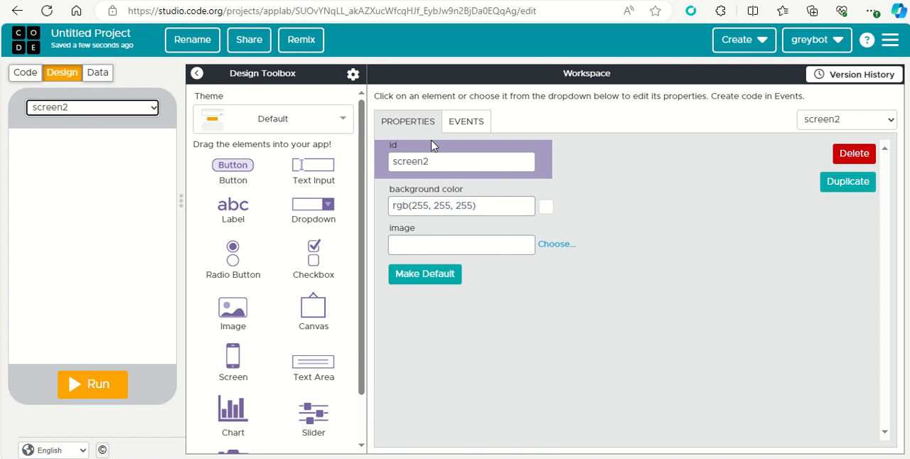
click(436, 161)
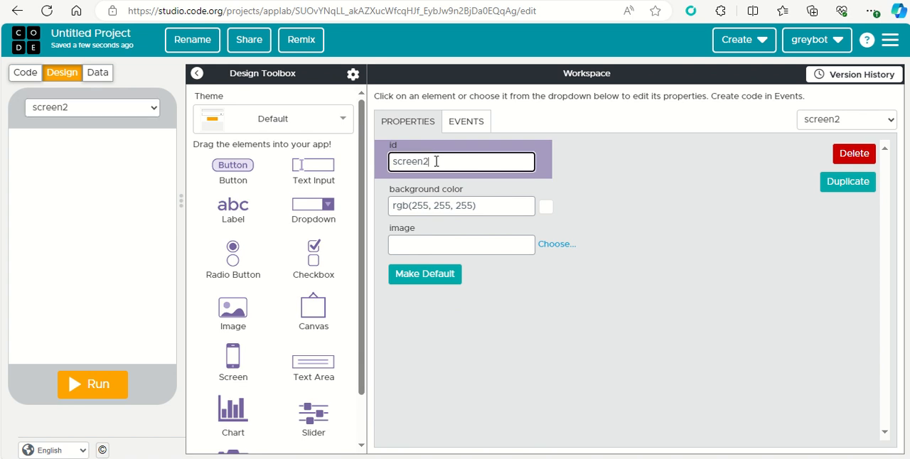
key(BackSpace)
text(_fe)
text(orest)
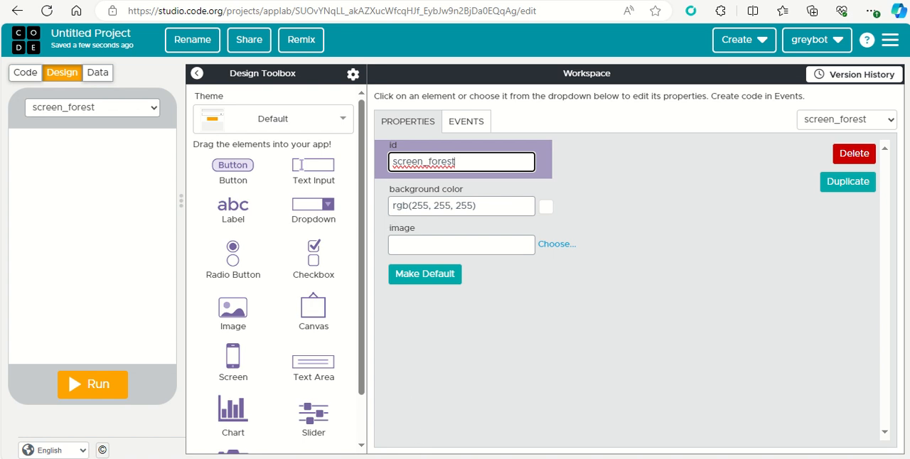
Switch to adventure_game.txt in Notepad, copy the opening enchanted forest paragraph, and return to the app project
mouse_move(443, 457)
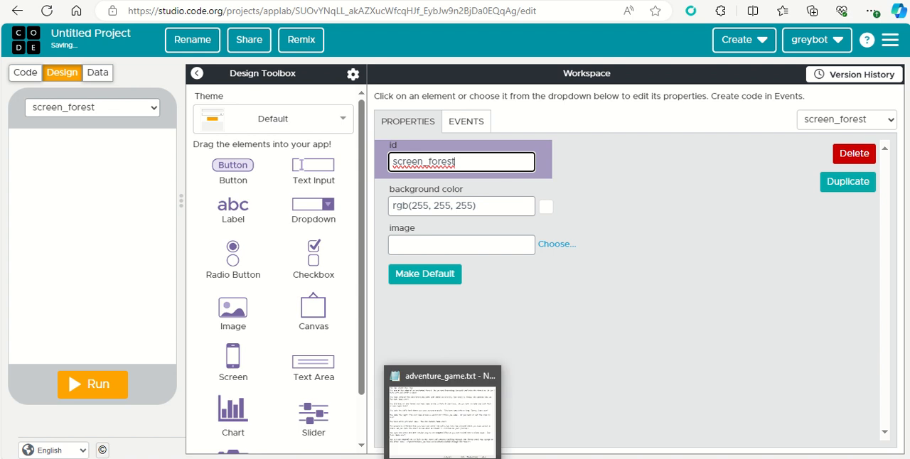
click(455, 426)
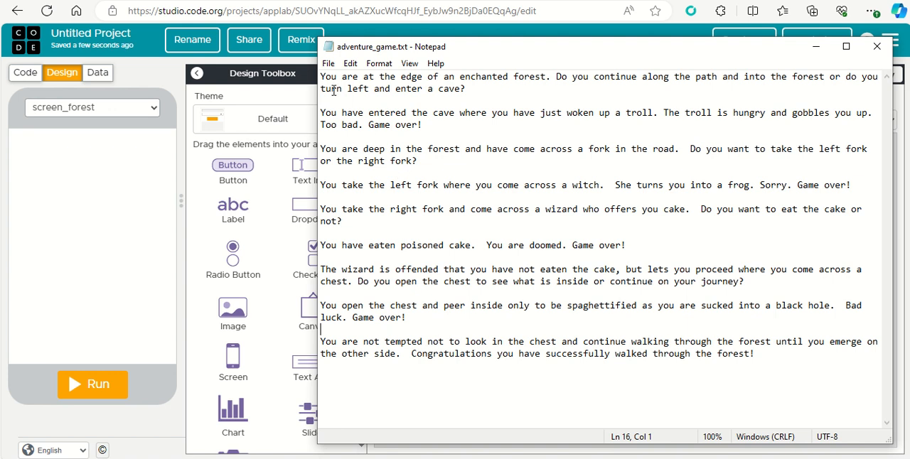
drag(321, 77, 478, 87)
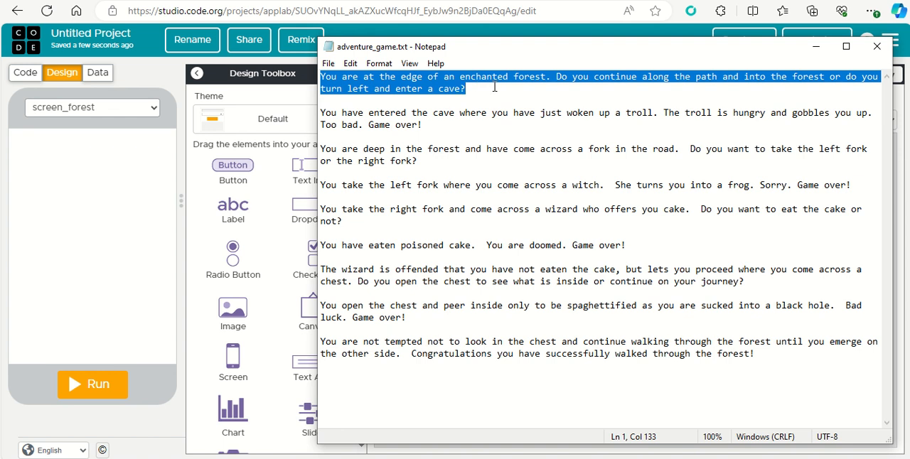
drag(489, 91, 322, 77)
key(ctrl+c)
click(57, 149)
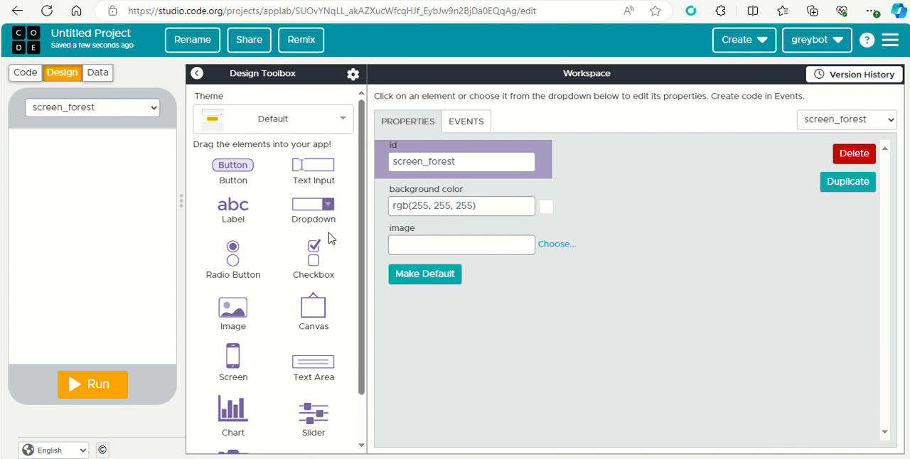
Add a text area to the forest screen at about x 15, y 80 and paste the copied story paragraph as its text
drag(320, 364, 67, 163)
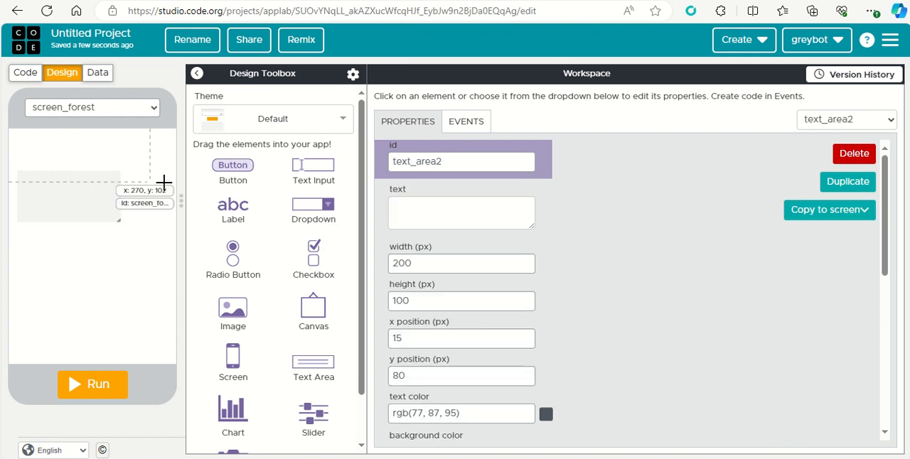
click(400, 209)
key(ctrl+v)
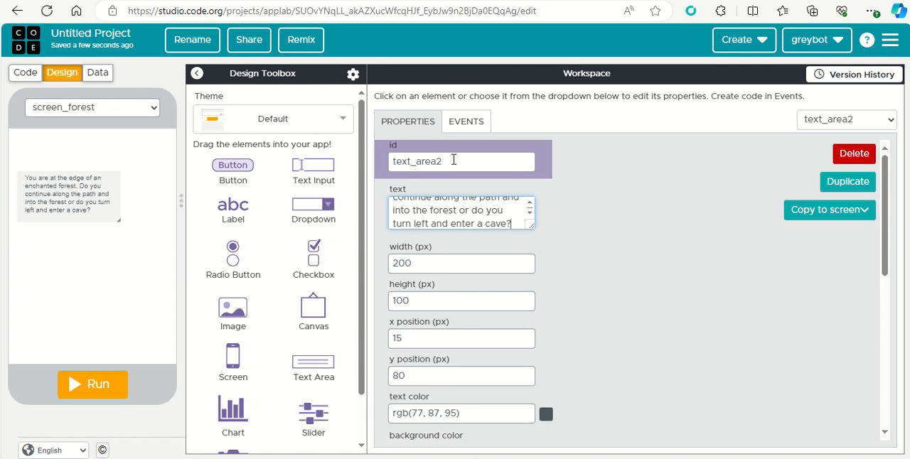
drag(453, 161, 391, 161)
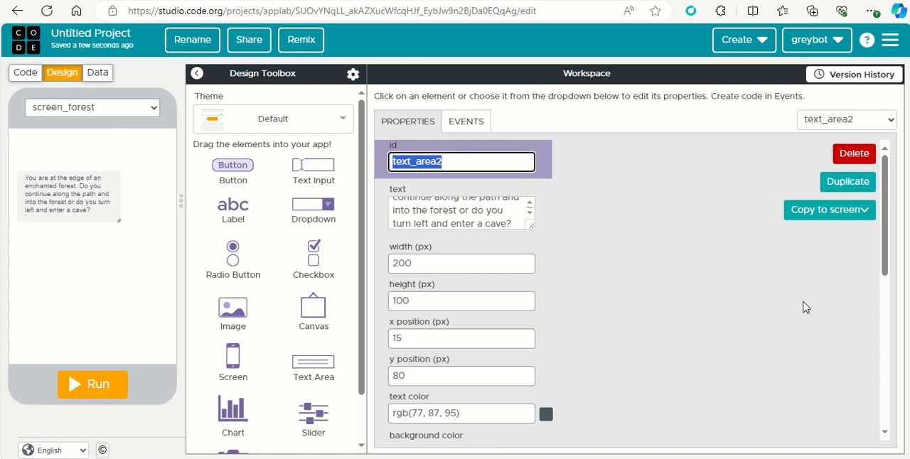
Set the story text area's font size to 20 px and enlarge the box to about 165 px high to fit the paragraph
drag(883, 240, 890, 299)
click(498, 397)
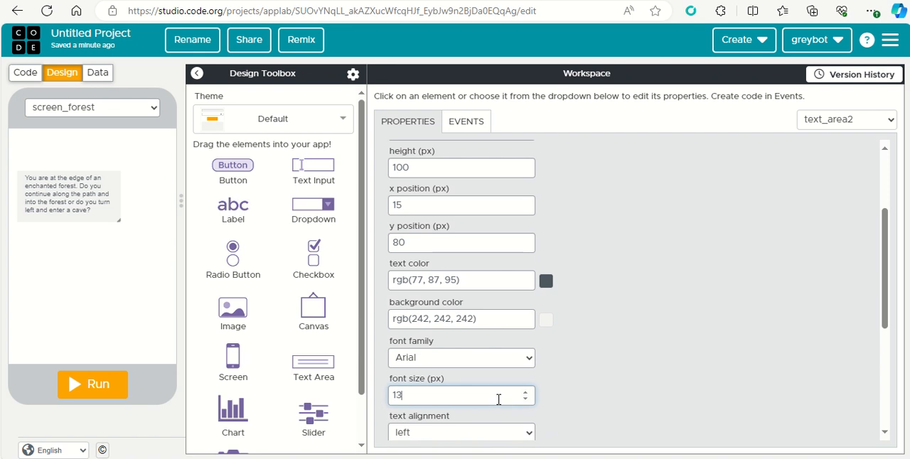
key(BackSpace)
key(BackSpace)
text(20)
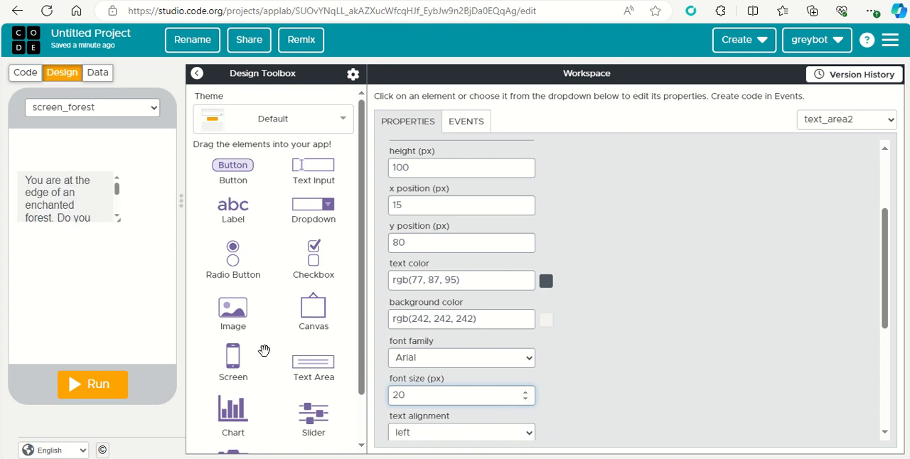
drag(118, 219, 163, 252)
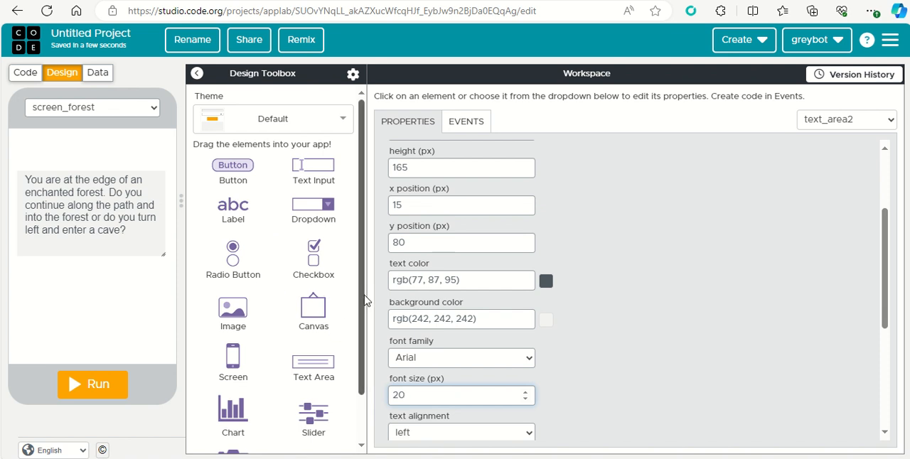
Add a button below the story text at about x 15, y 330 and set its text to "Enter Cave"
drag(363, 297, 364, 348)
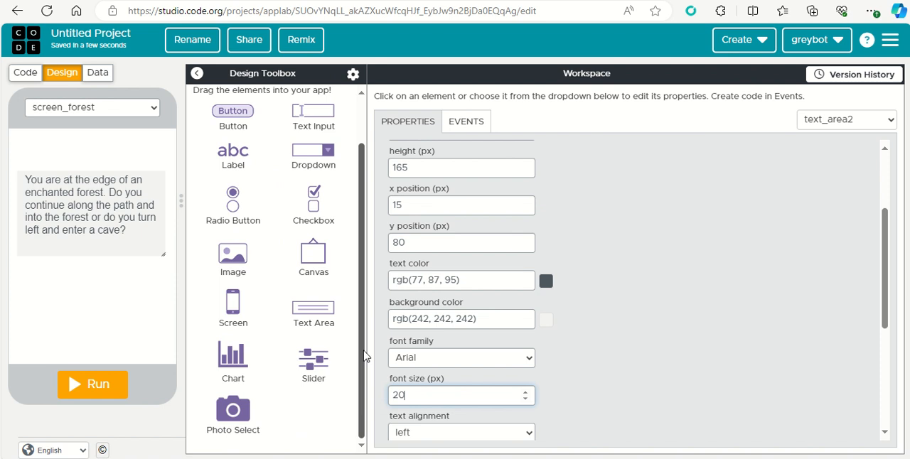
scroll(255, 195, up, 2)
drag(245, 174, 43, 311)
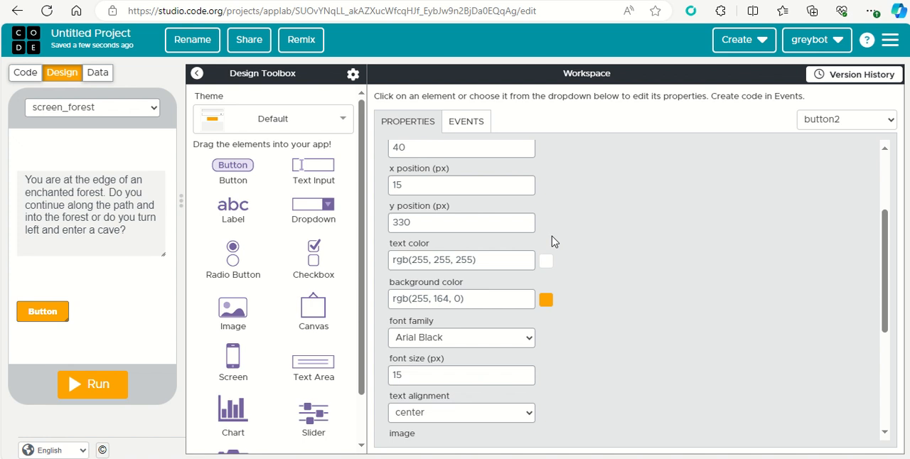
drag(885, 232, 886, 174)
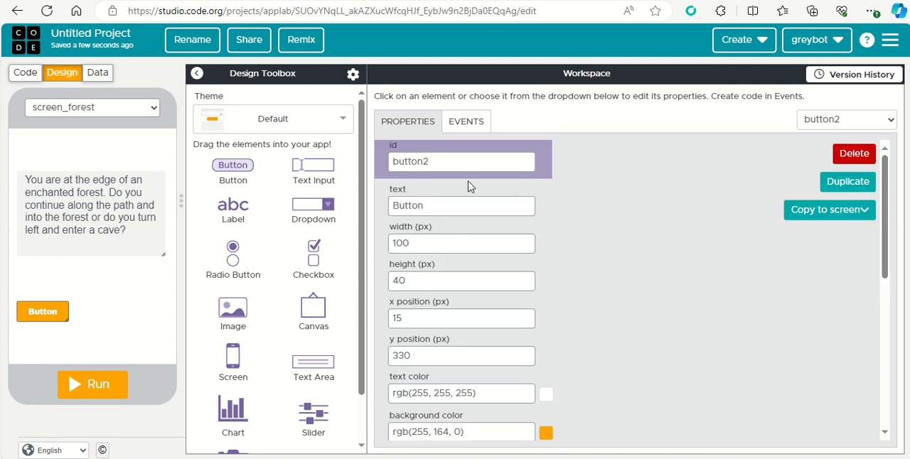
drag(448, 204, 369, 203)
text(Enter)
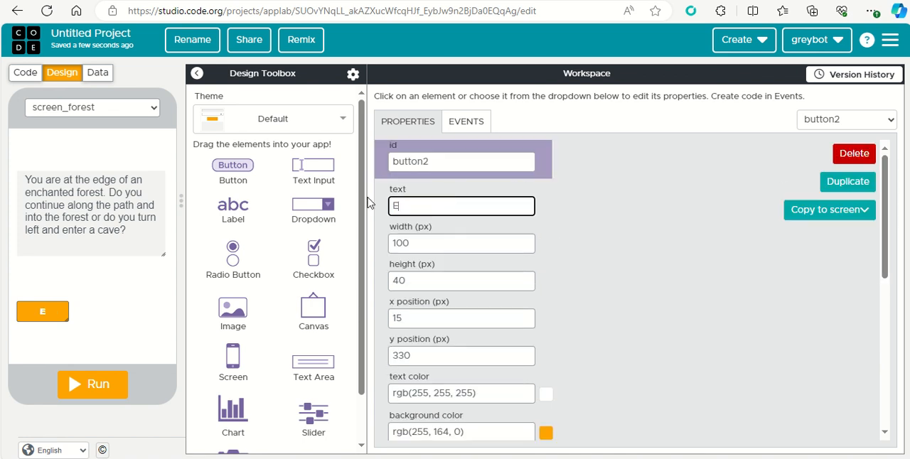
text(ave)
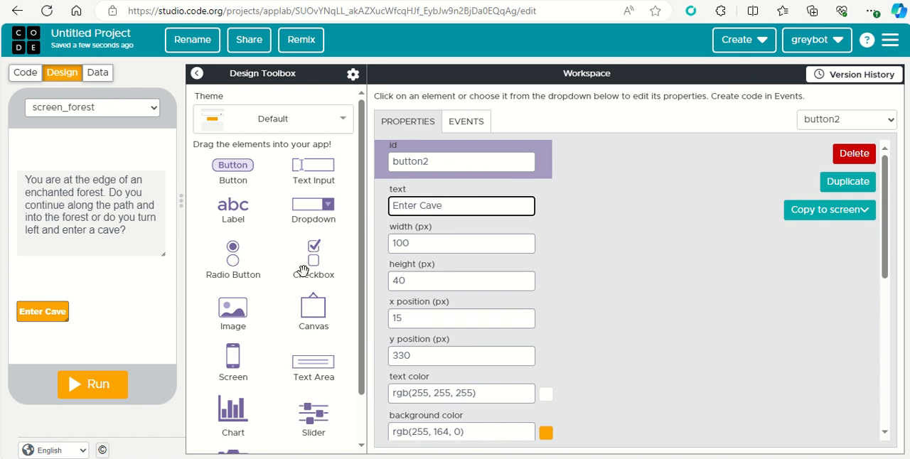
Add a second button beside Enter Cave at about x 165, y 330 and set its text to "Enter Forest"
drag(246, 169, 122, 313)
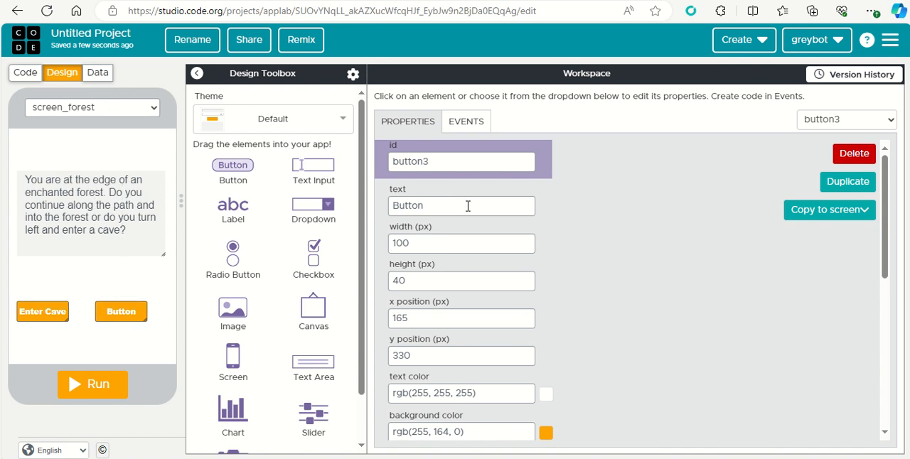
drag(431, 205, 393, 205)
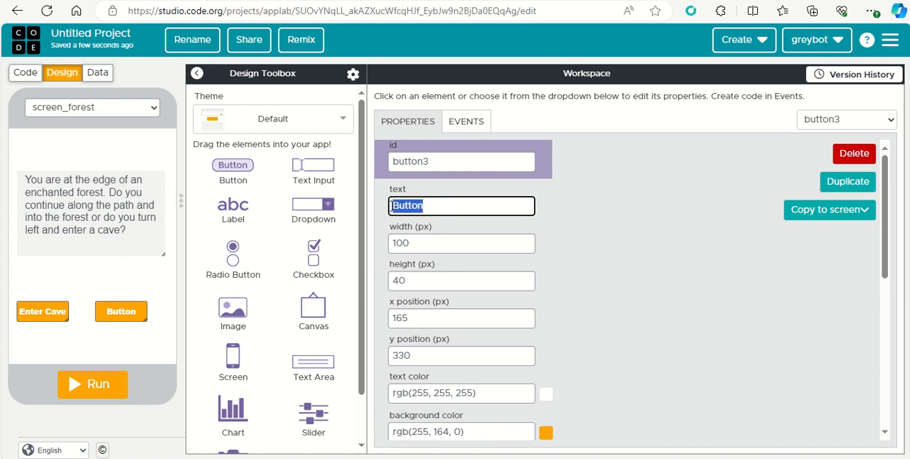
text(Enter Fo)
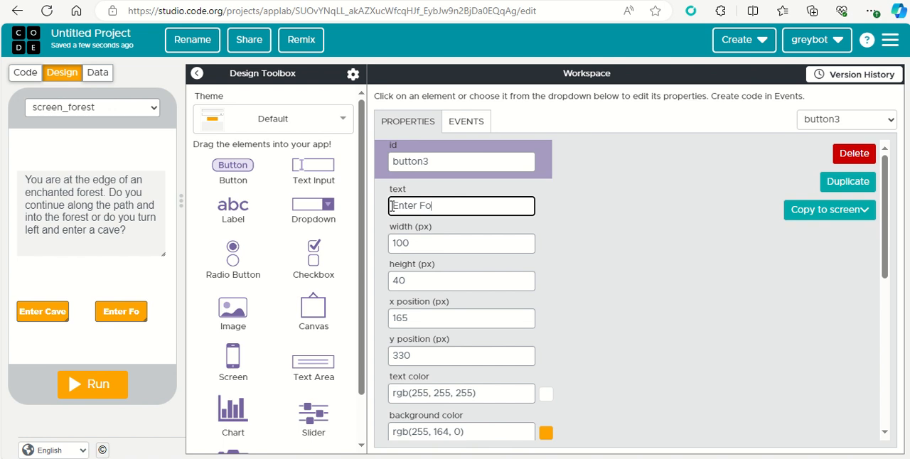
text(rest)
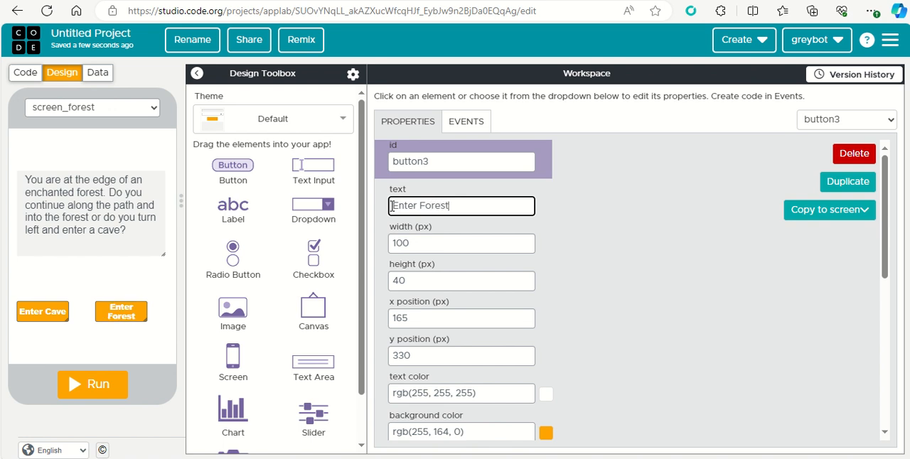